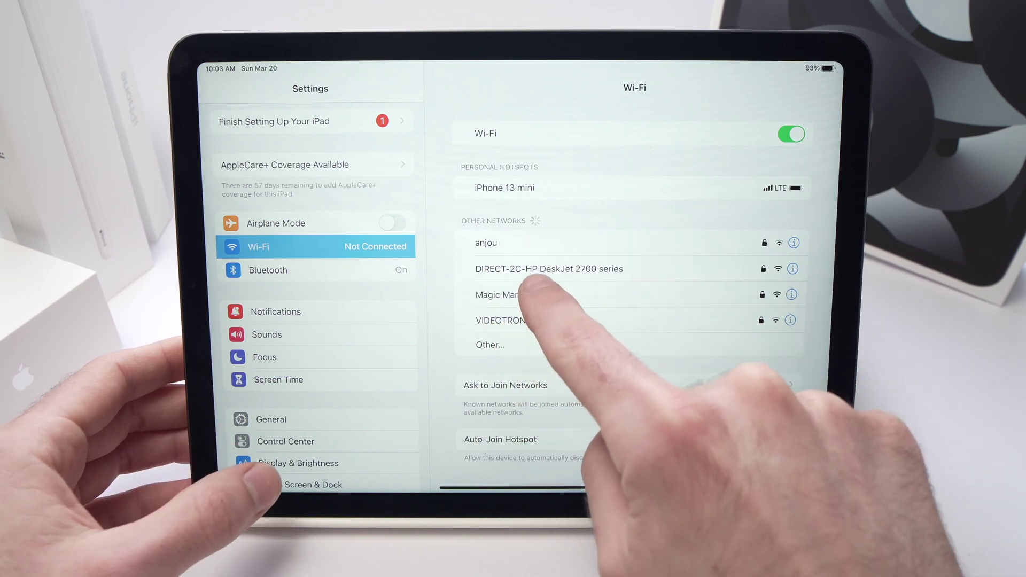
- Select the Magic Mamaliga network so its Enter Password sheet awaits a nearby iPhone
click(513, 295)
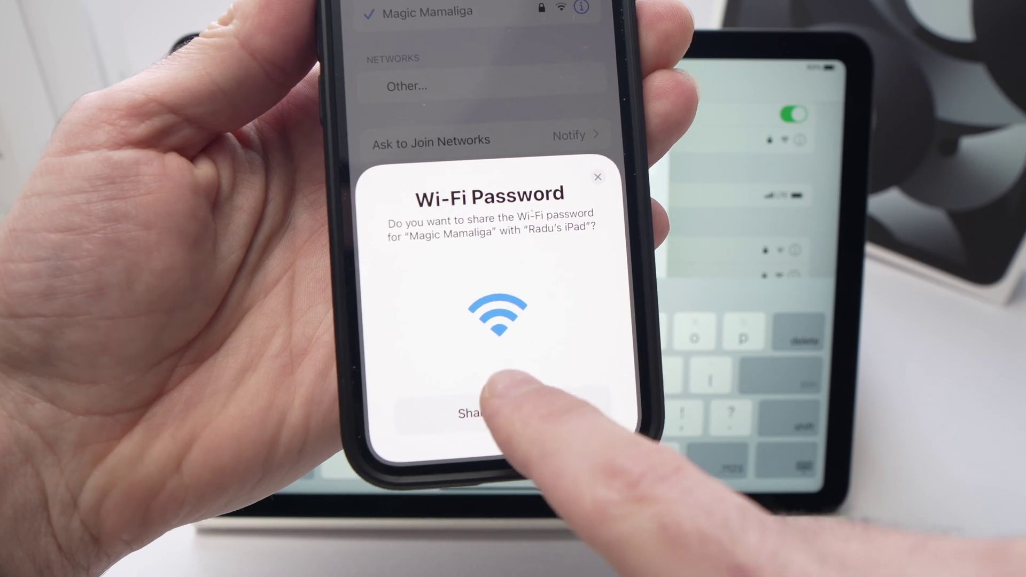
- Share the Magic Mamaliga password from the iPhone so the iPad joins the network
click(505, 408)
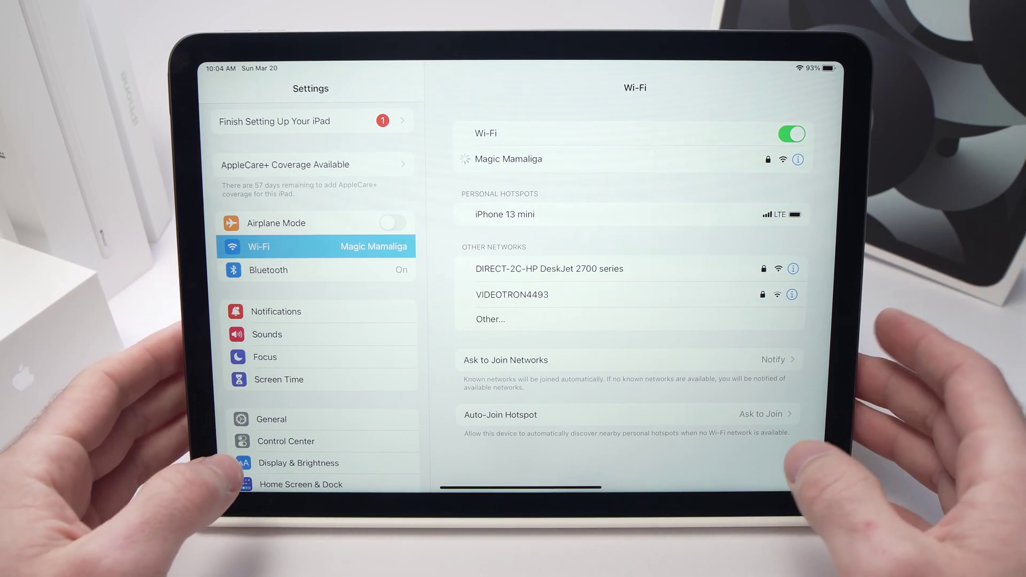
scroll(313, 322, down, 3)
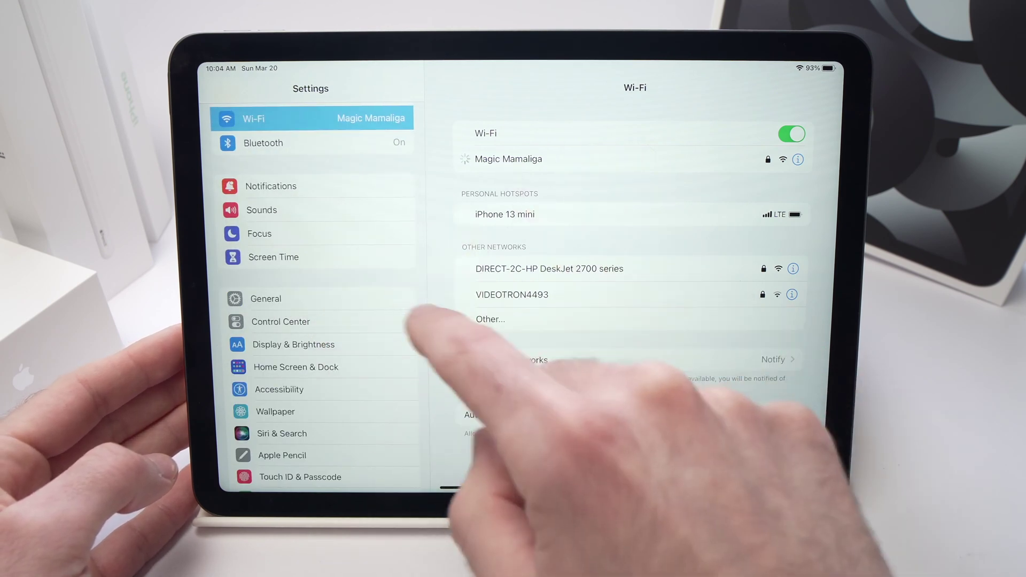
- Go to General to reach the Transfer or Reset iPad page
click(321, 299)
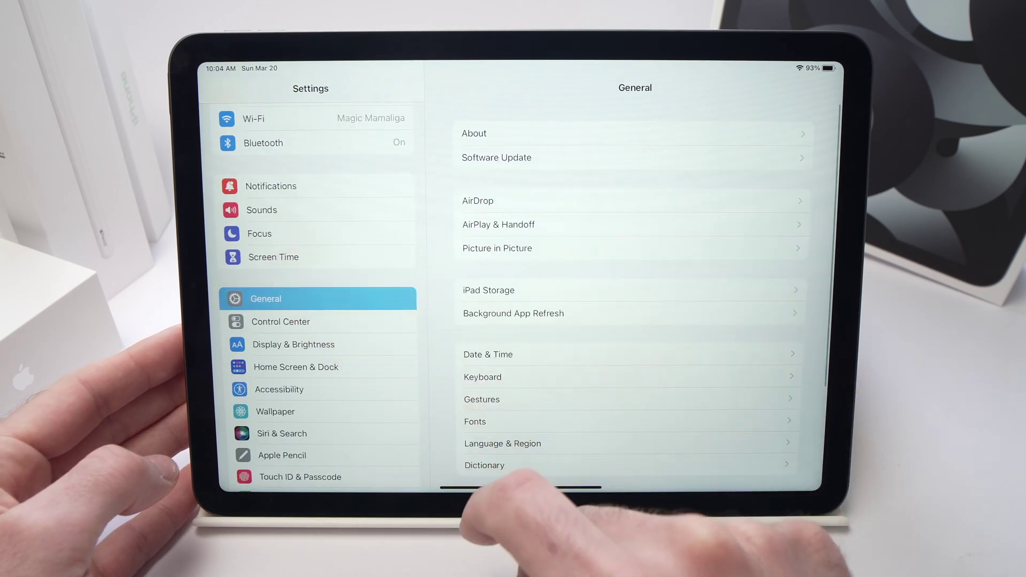
scroll(634, 306, down, 4)
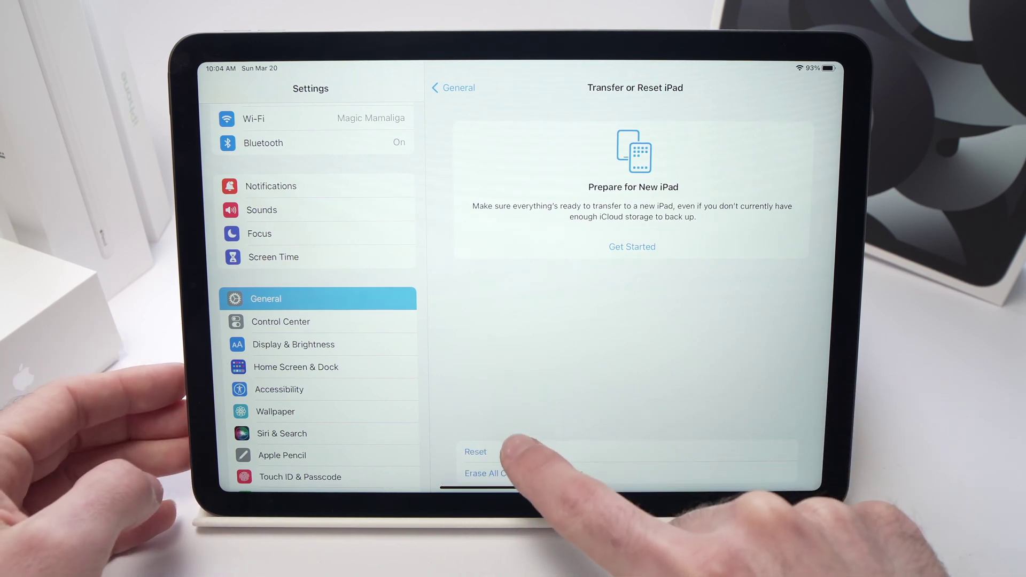
- Reset Network Settings to factory defaults and confirm, restarting the iPad
click(481, 452)
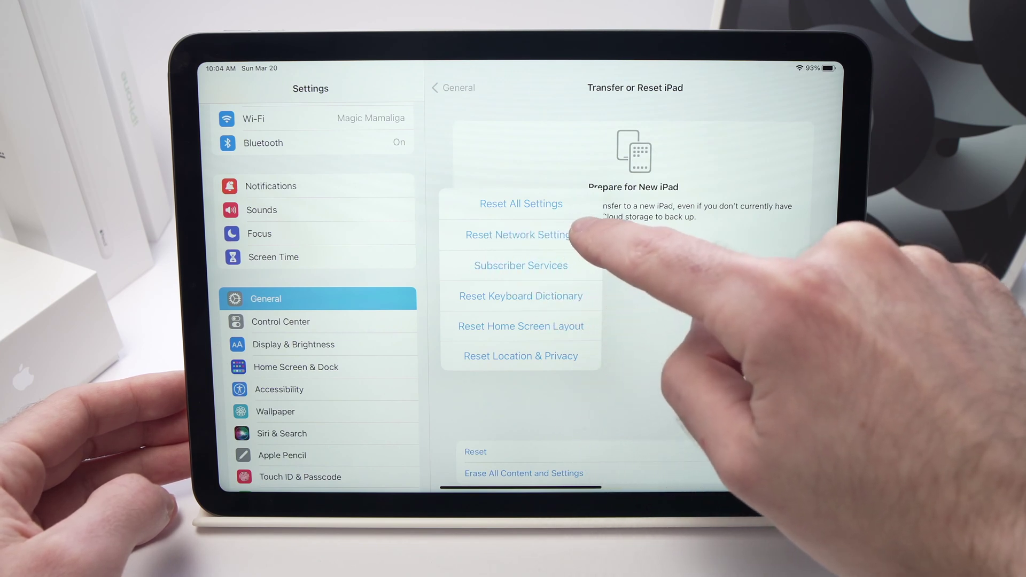
click(521, 235)
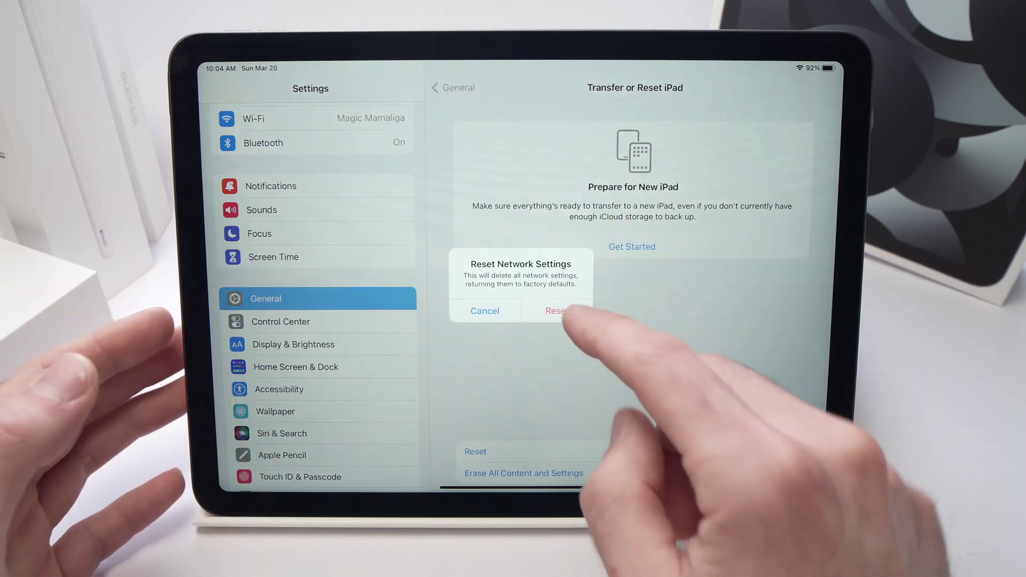
click(557, 311)
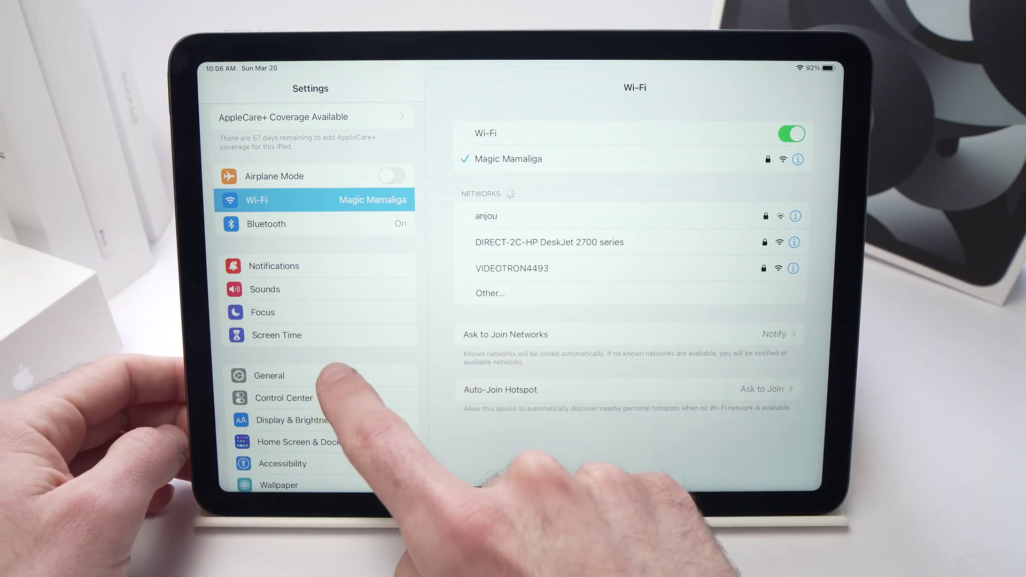
- Check Software Update under General, confirming iPadOS 15.4 is up to date
click(314, 376)
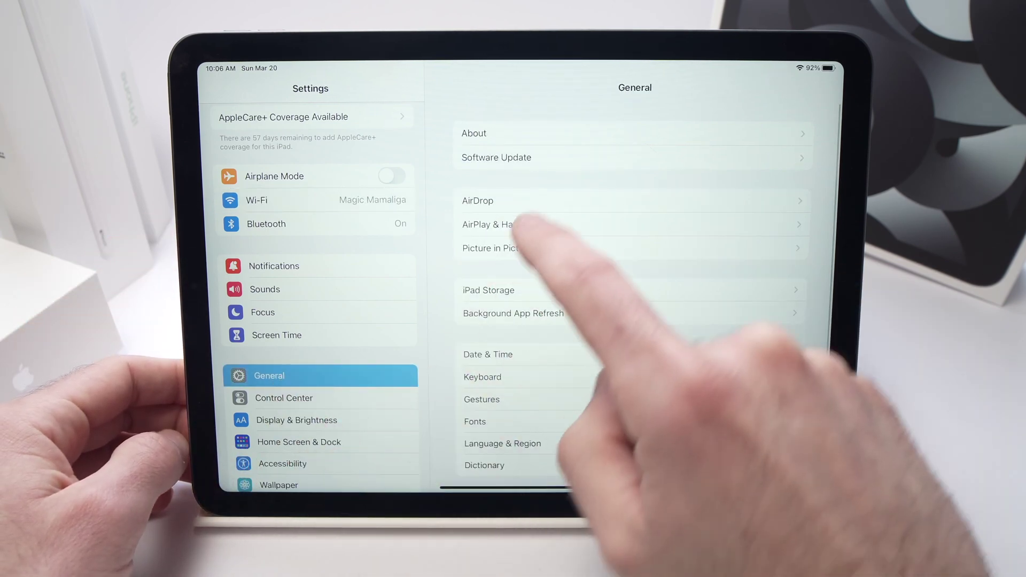
click(562, 157)
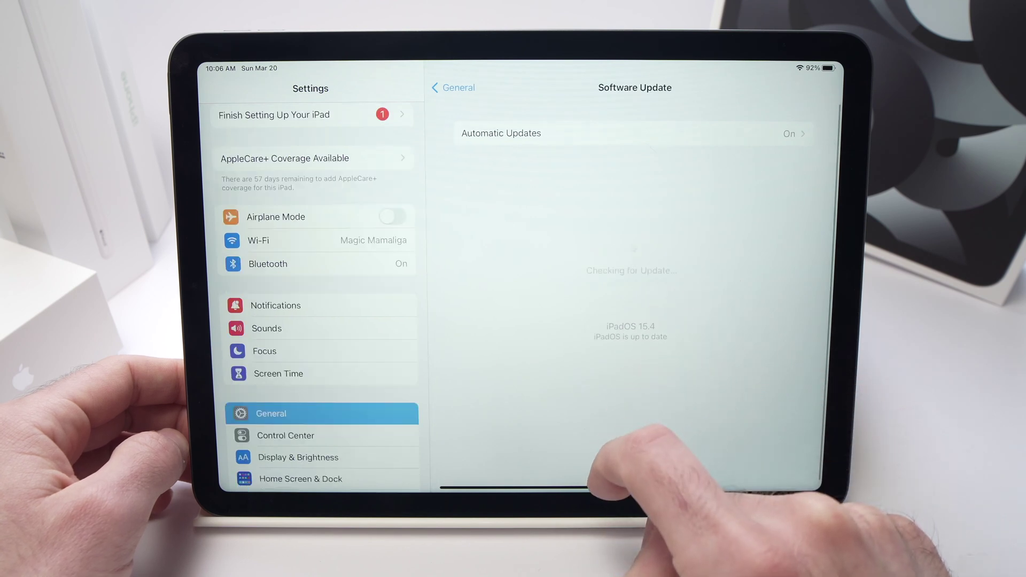